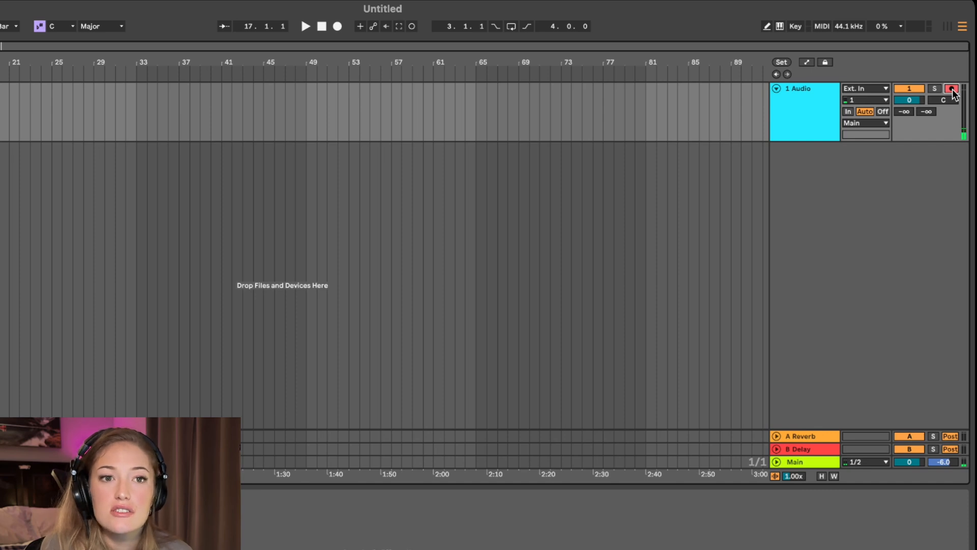
Step: Turn off record arm on the 1 Audio track and start arrangement recording from bar 55
left_click(952, 90)
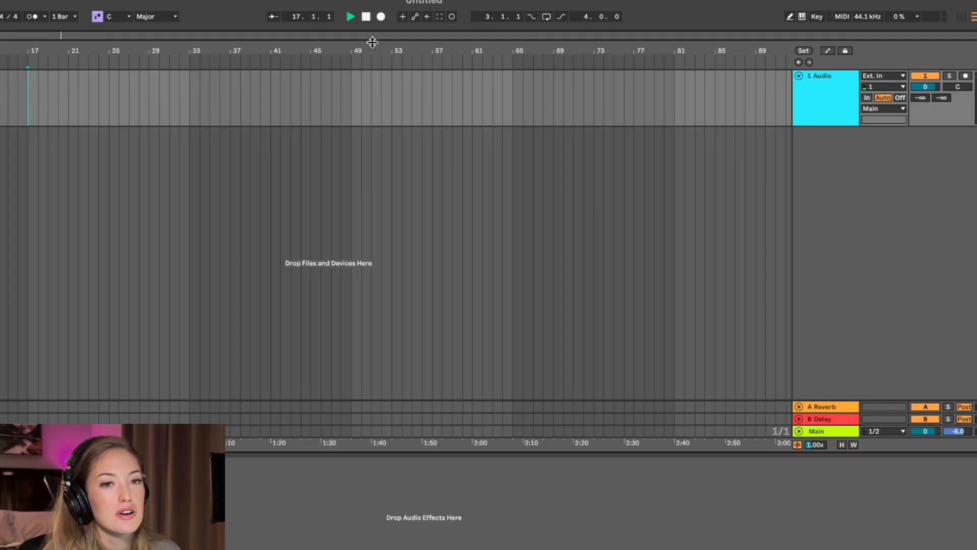
left_click(412, 120)
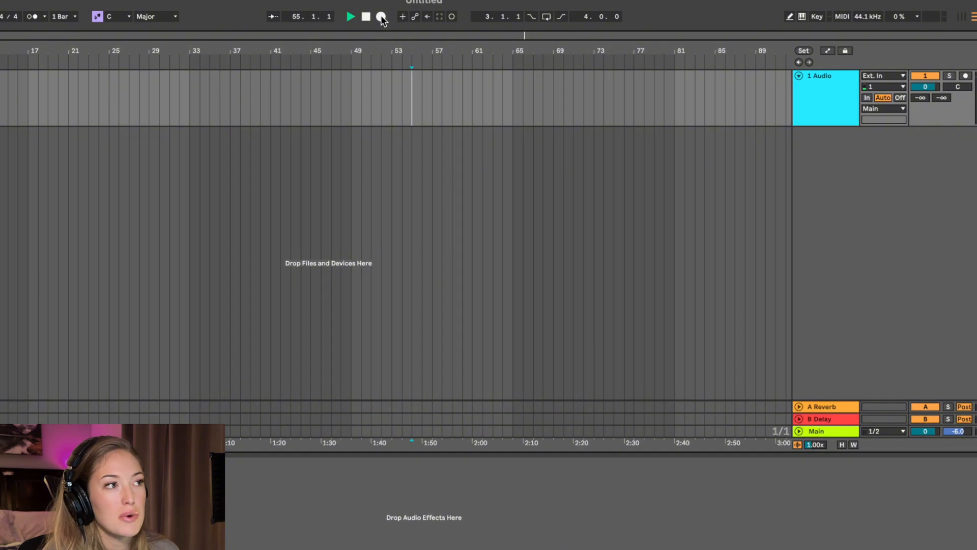
left_click(381, 17)
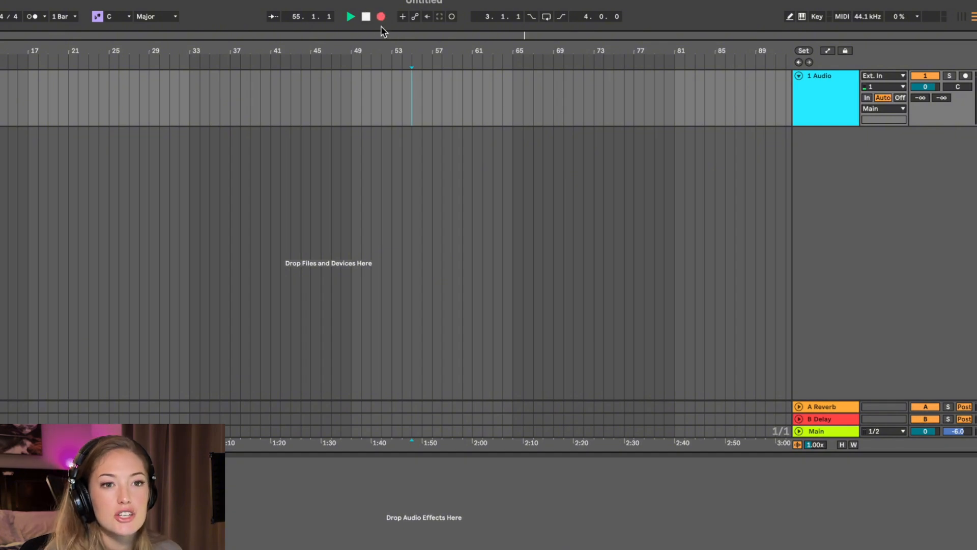
left_click(350, 17)
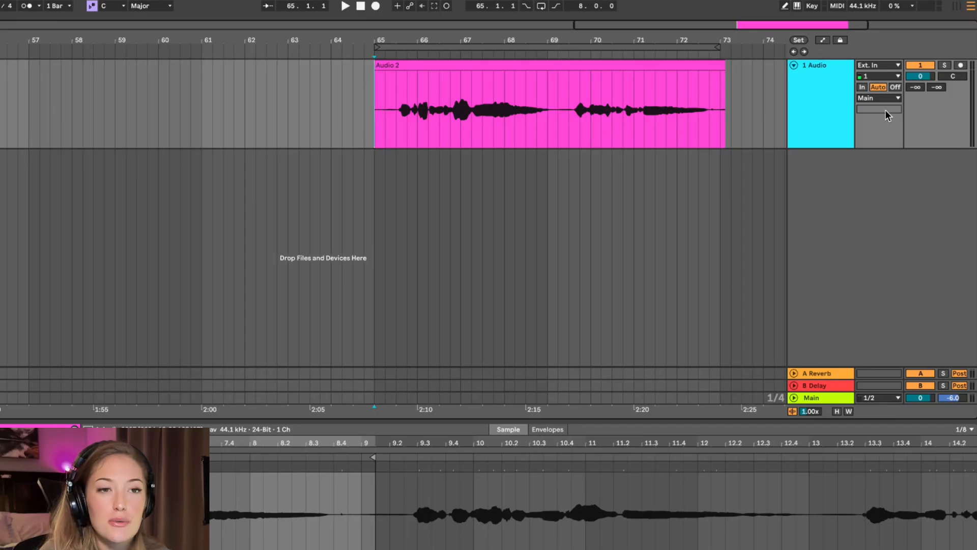
Step: Show the 1 Audio track's take lanes and switch the main lane to the Audio take, then back to Audio 2
right_click(825, 104)
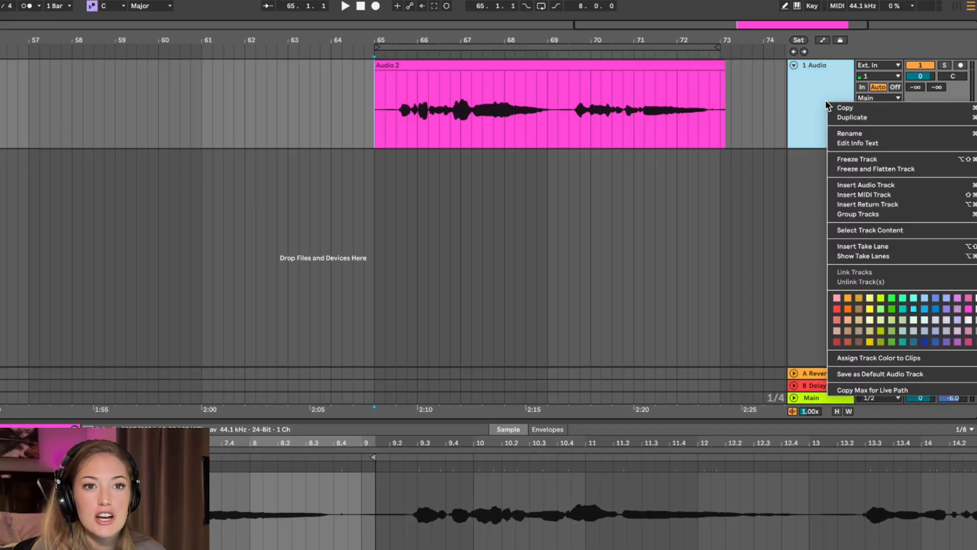
left_click(862, 254)
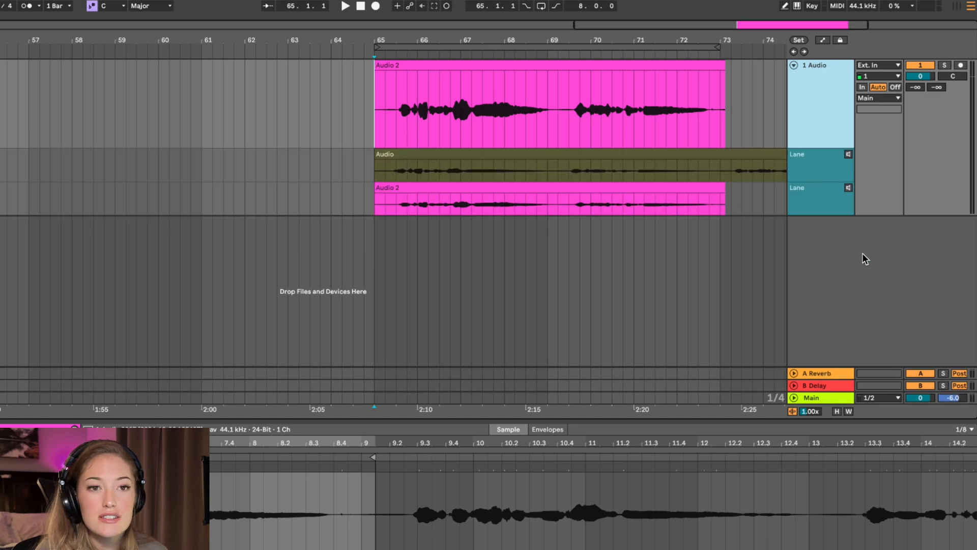
left_click(647, 154)
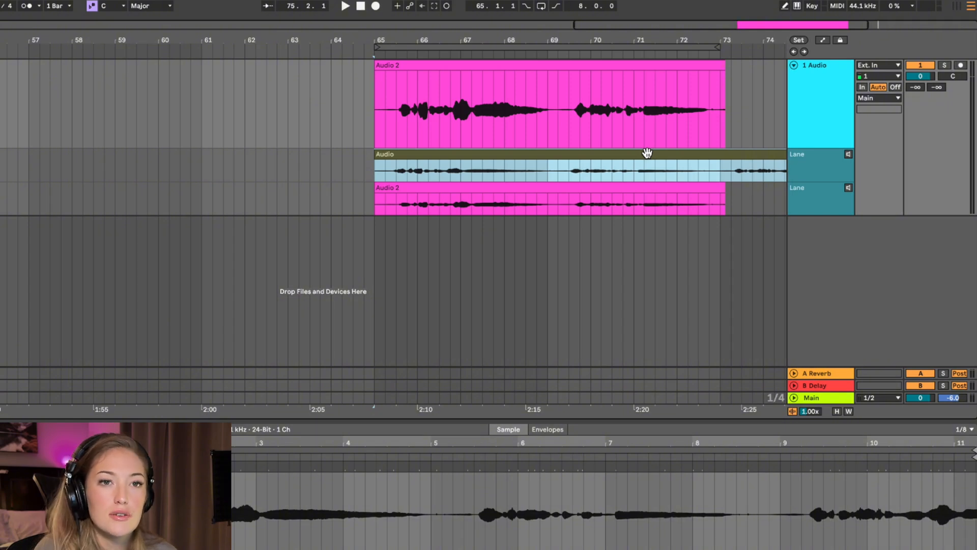
left_click(647, 153)
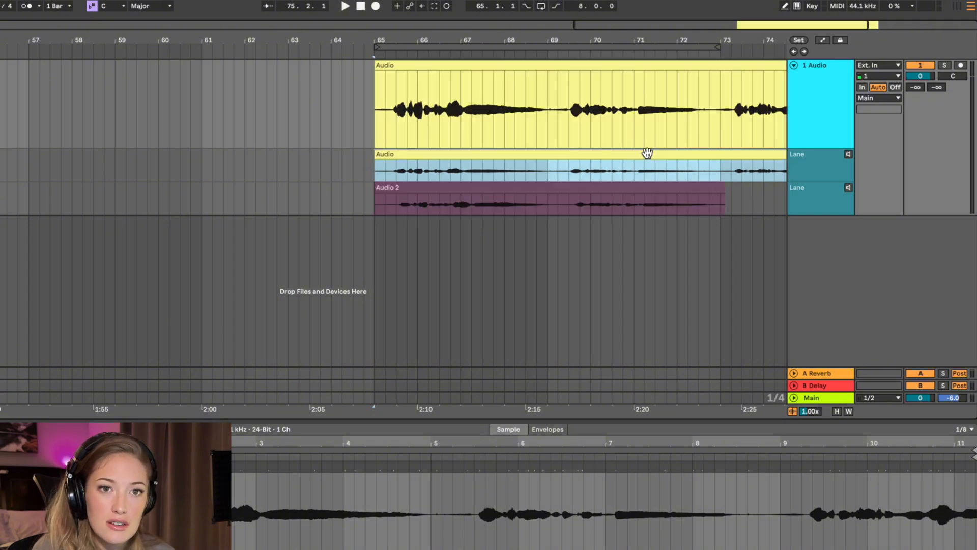
left_click(647, 188)
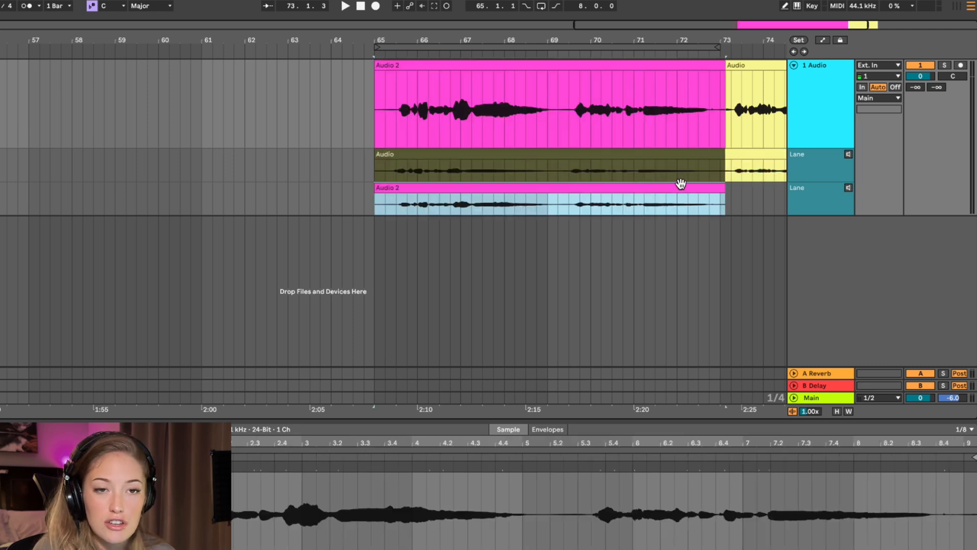
left_click(815, 128)
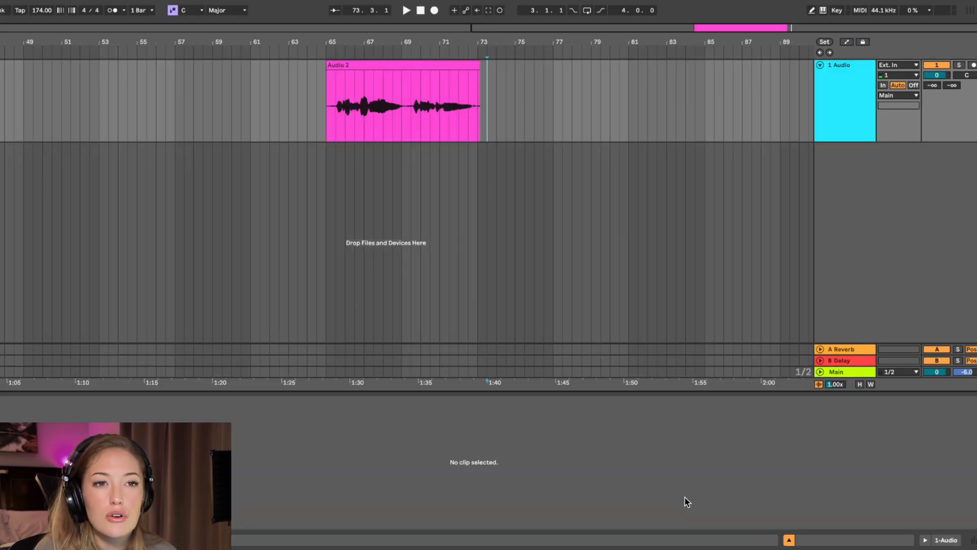
Step: Place the "The One I Need" instrumental on a new audio track at bar 63 and set that track's volume to -1.8 dB
left_click_drag(730, 467, 288, 168)
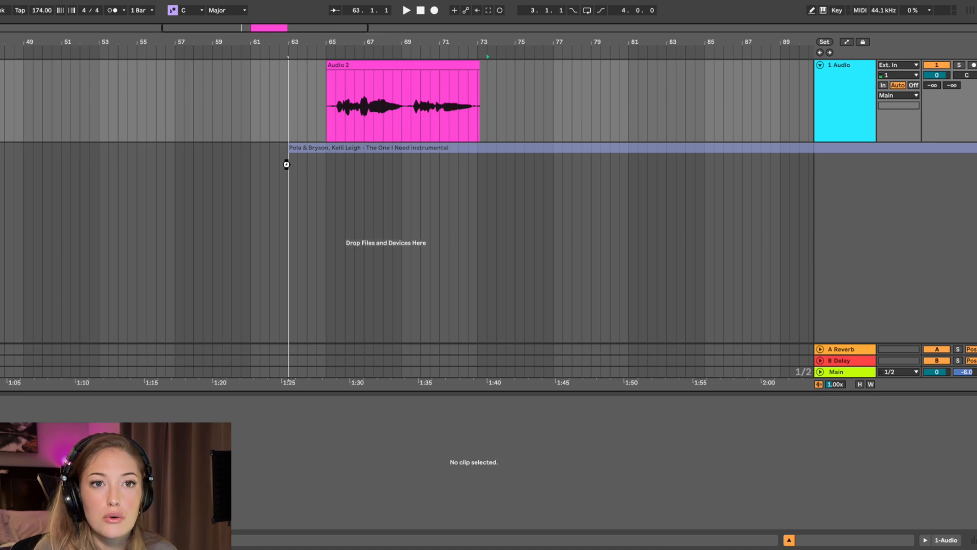
left_click_drag(287, 164, 286, 164)
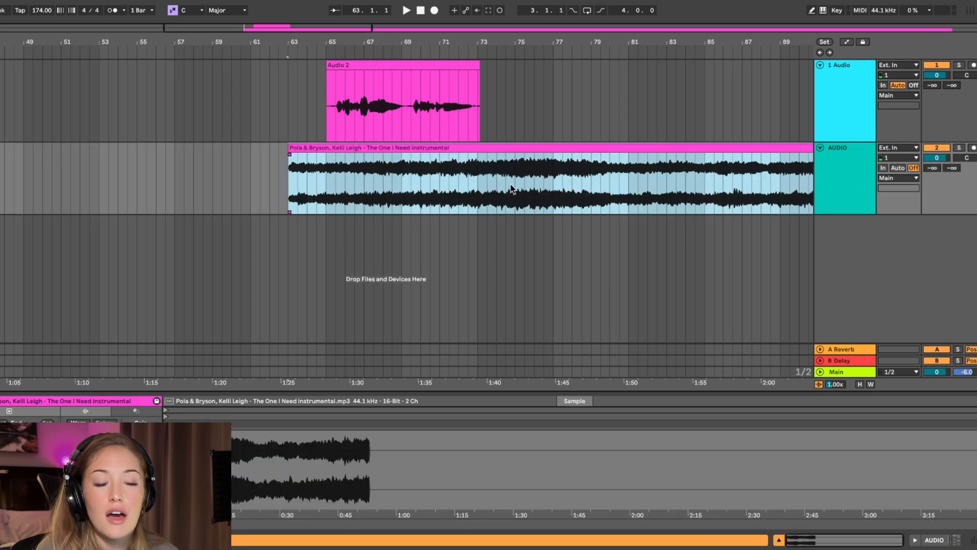
left_click_drag(939, 161, 938, 170)
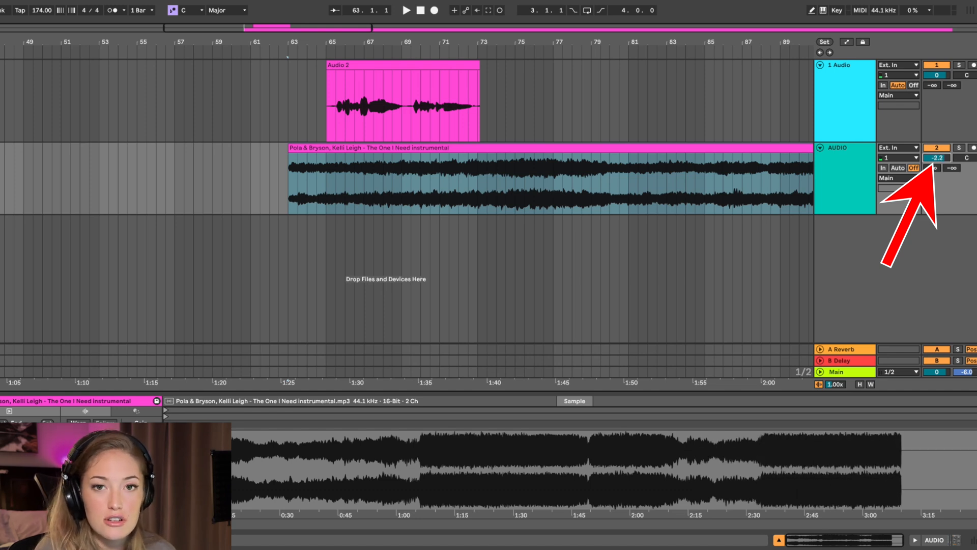
left_click_drag(930, 170, 930, 163)
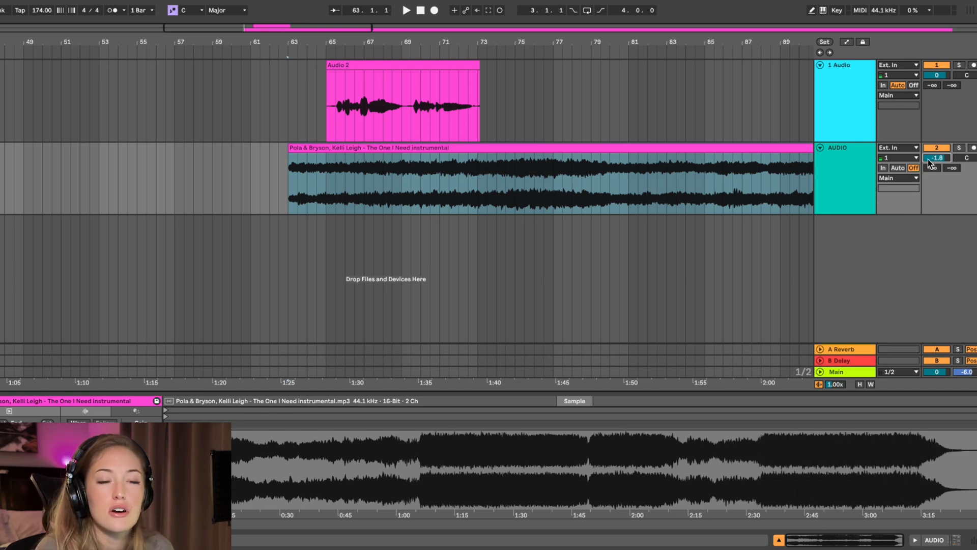
Step: Lower the project tempo to 110 BPM
left_click(41, 11)
type("116")
key("Return")
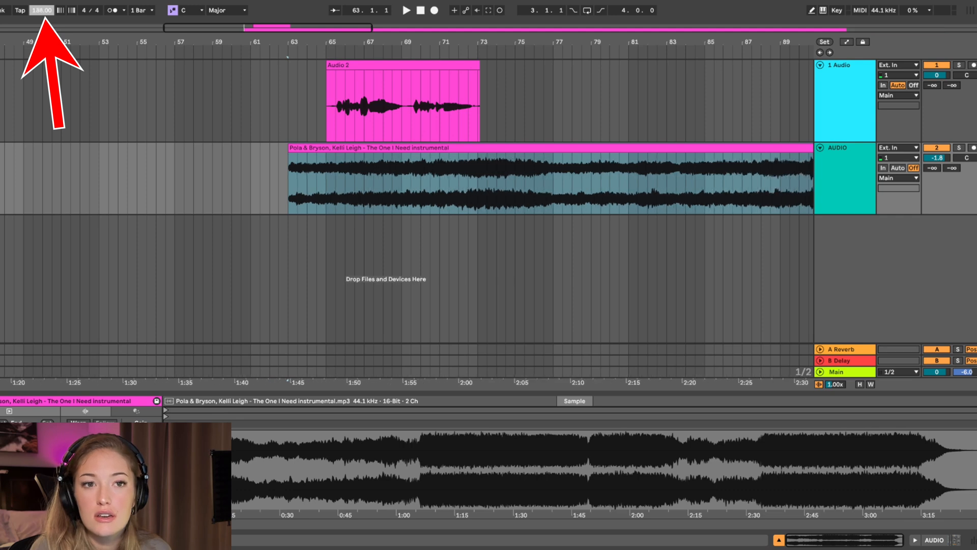
type("110")
key("Return")
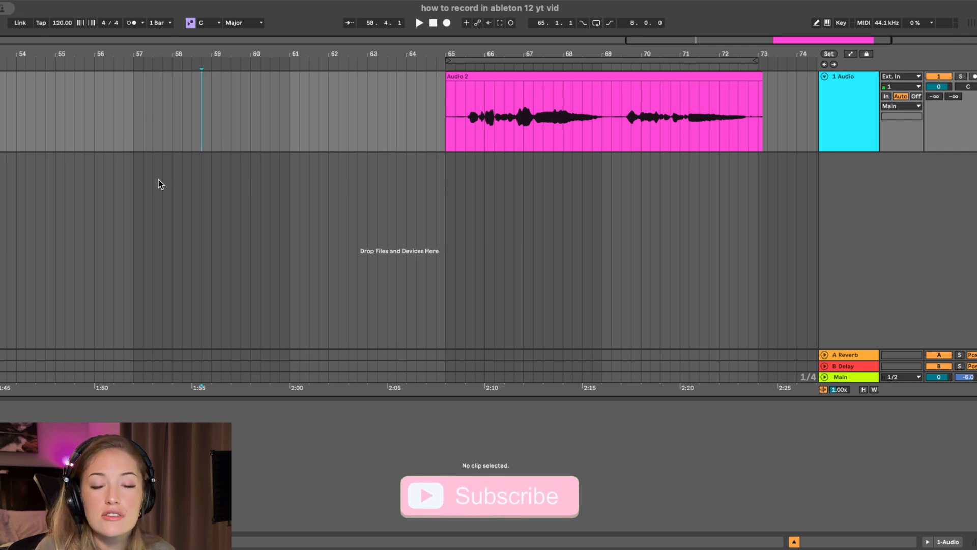
Step: Turn on the metronome and set its count-in to 2 Bars
left_click(131, 24)
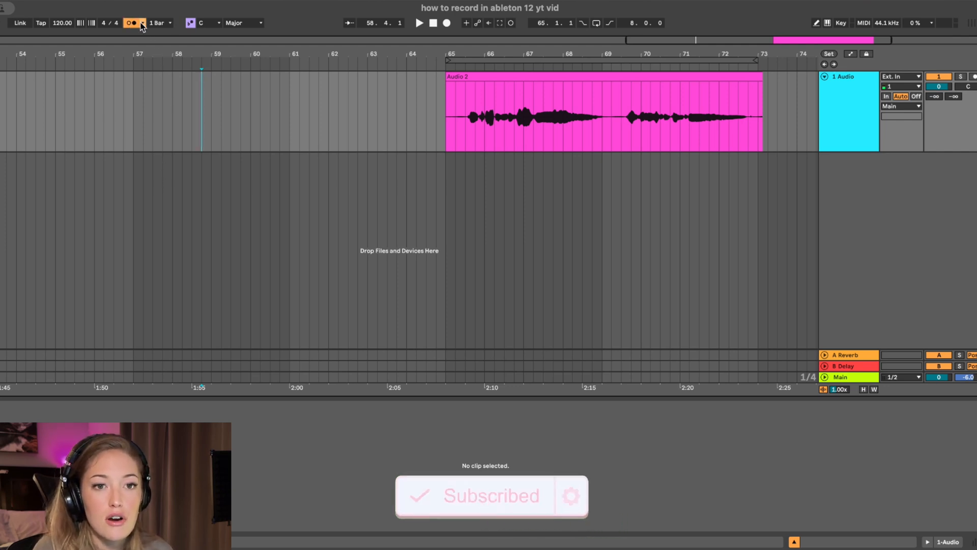
left_click(144, 24)
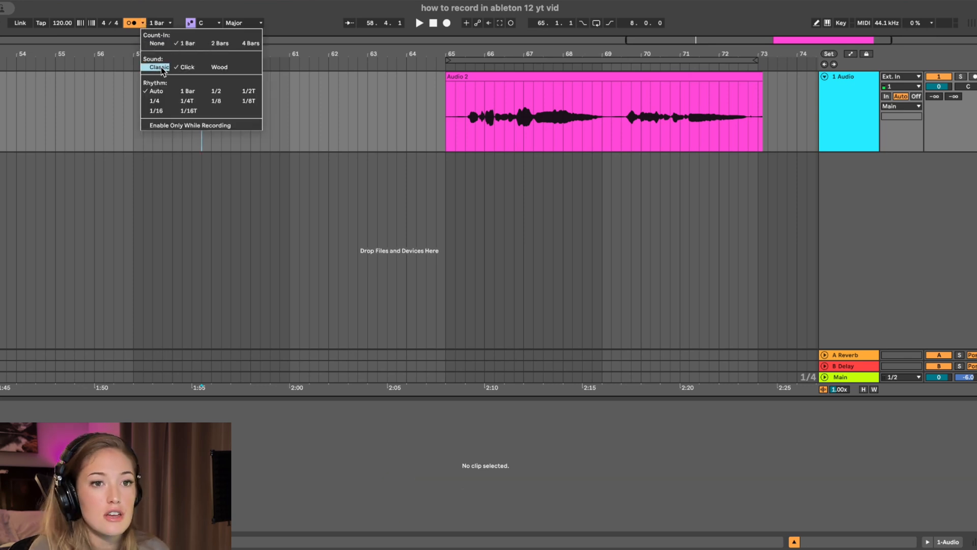
left_click(220, 43)
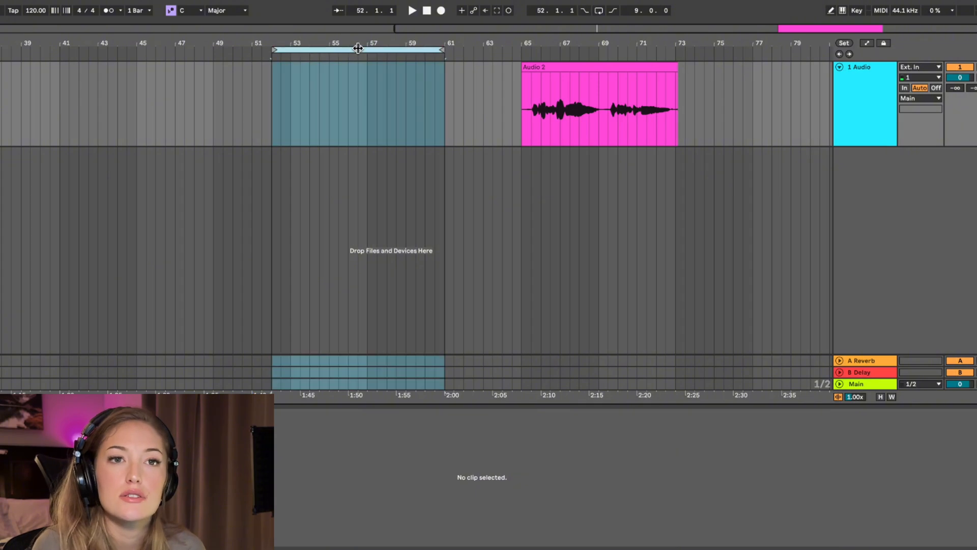
Step: Move the loop range to start at bar 65 and shorten it to 8 bars around the Audio 2 clip
left_click_drag(366, 48, 611, 51)
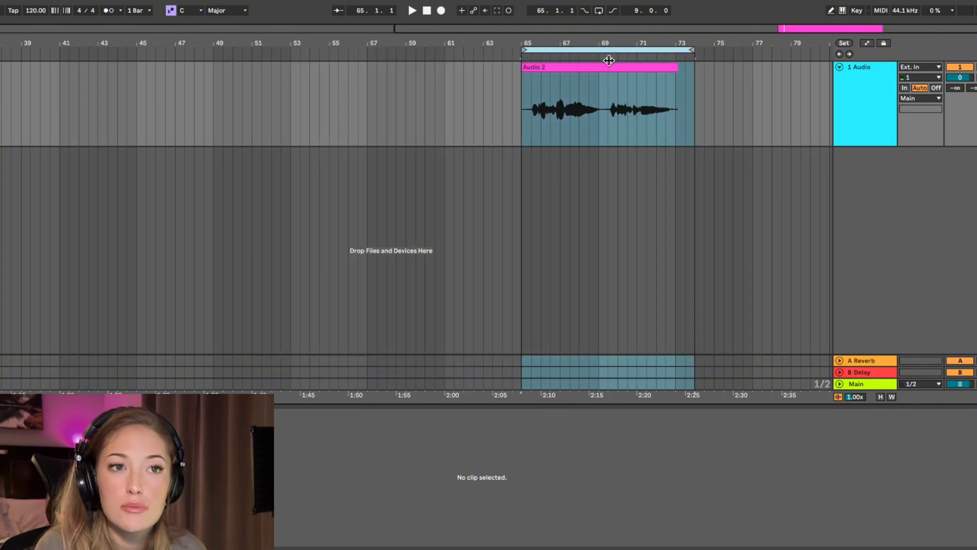
left_click_drag(690, 48, 676, 48)
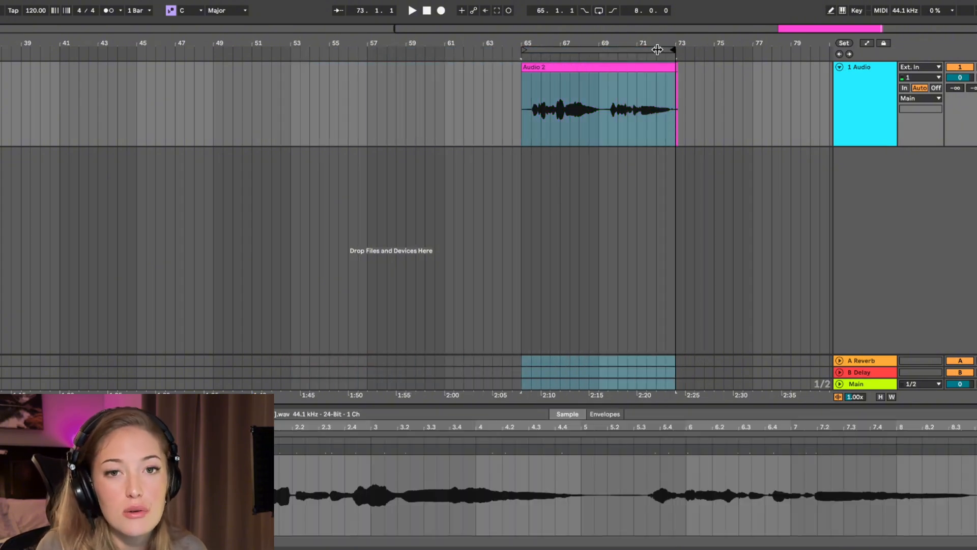
left_click(644, 92)
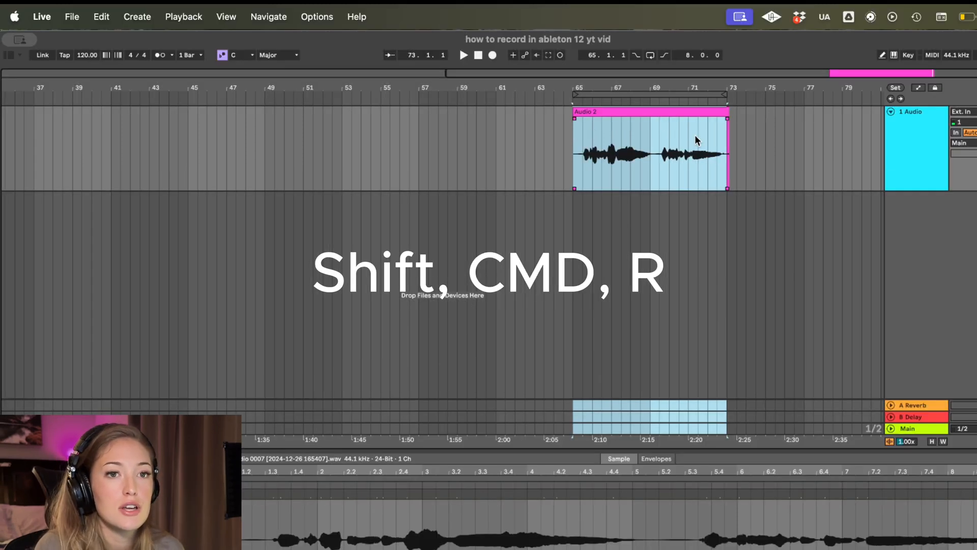
key("shift+super+r")
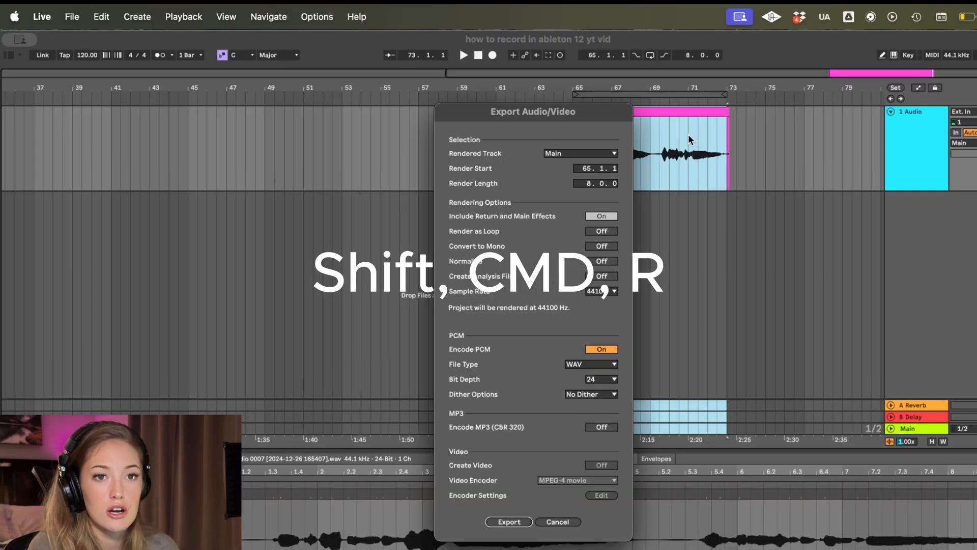
left_click(559, 521)
left_click(68, 20)
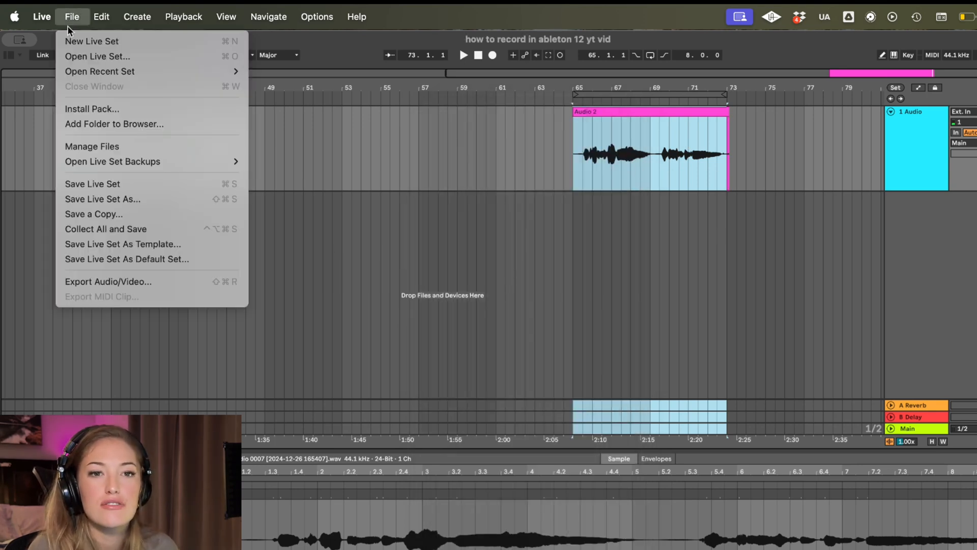
left_click(136, 282)
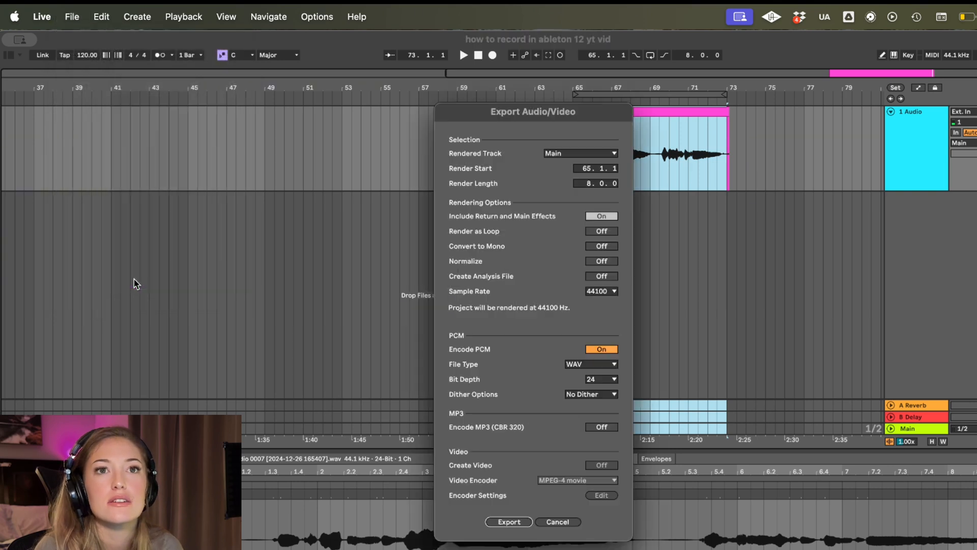
key("Escape")
left_click(641, 95)
left_click(640, 144)
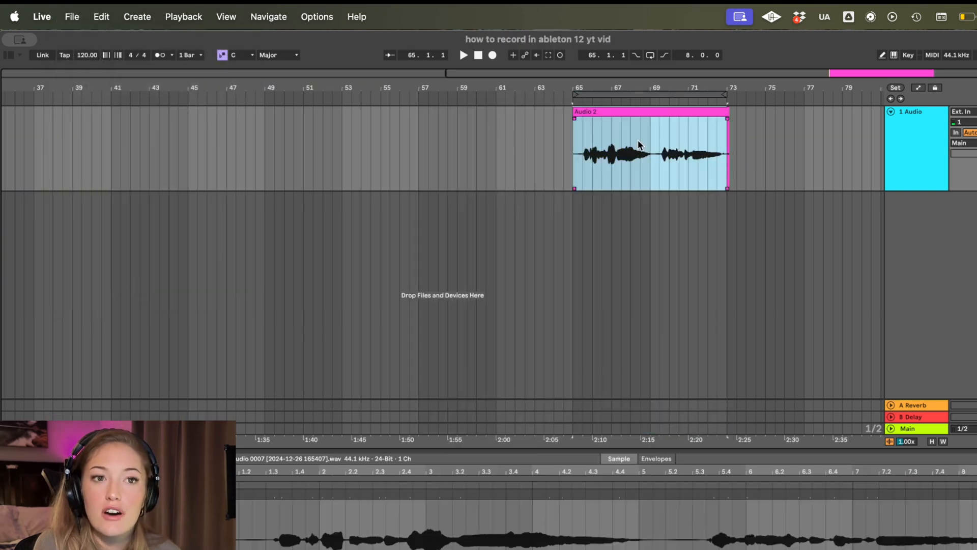
key("super+shift+r")
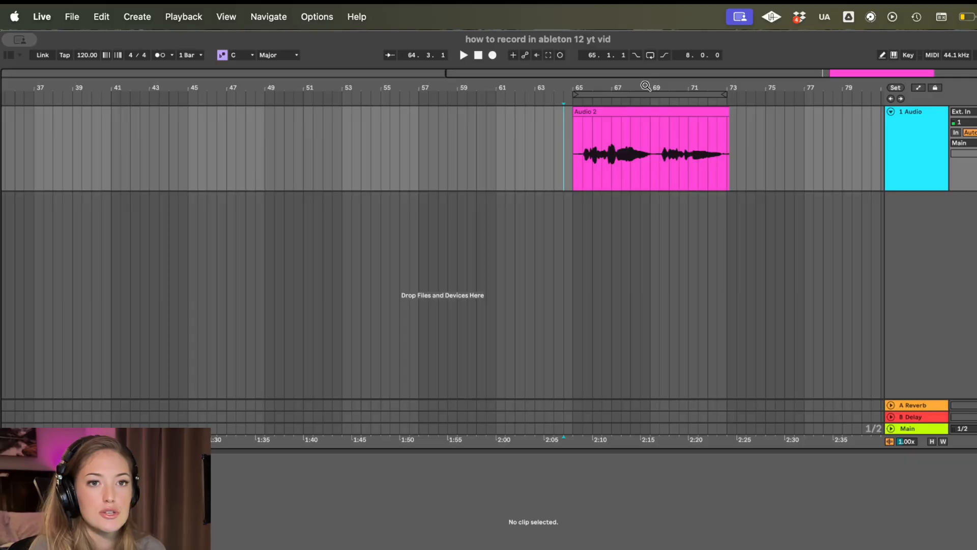
Step: Set up an audio export of the Audio 2 clip's eight-bar range with PCM encoding on, as a 24-bit WAV
left_click(637, 139)
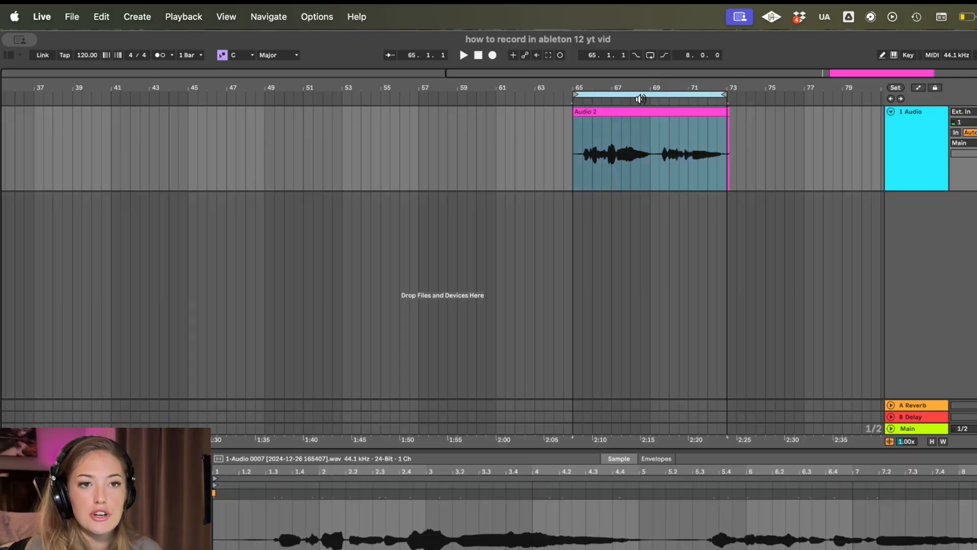
key("super+shift+r")
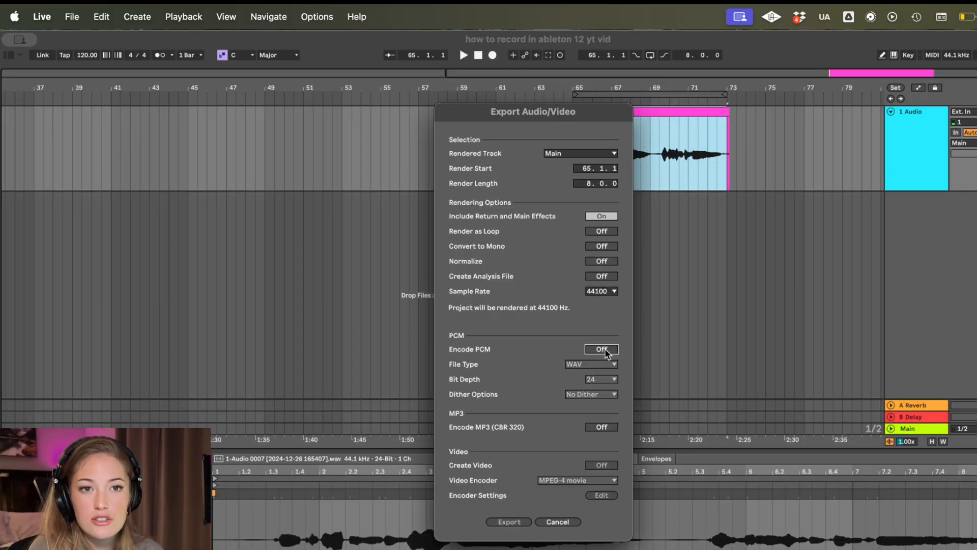
left_click(607, 382)
left_click(607, 382)
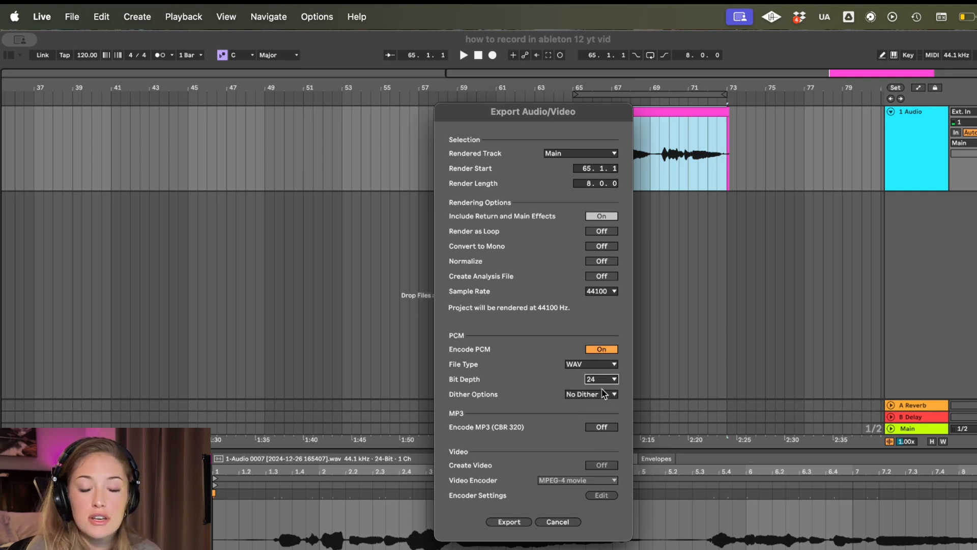
left_click(518, 523)
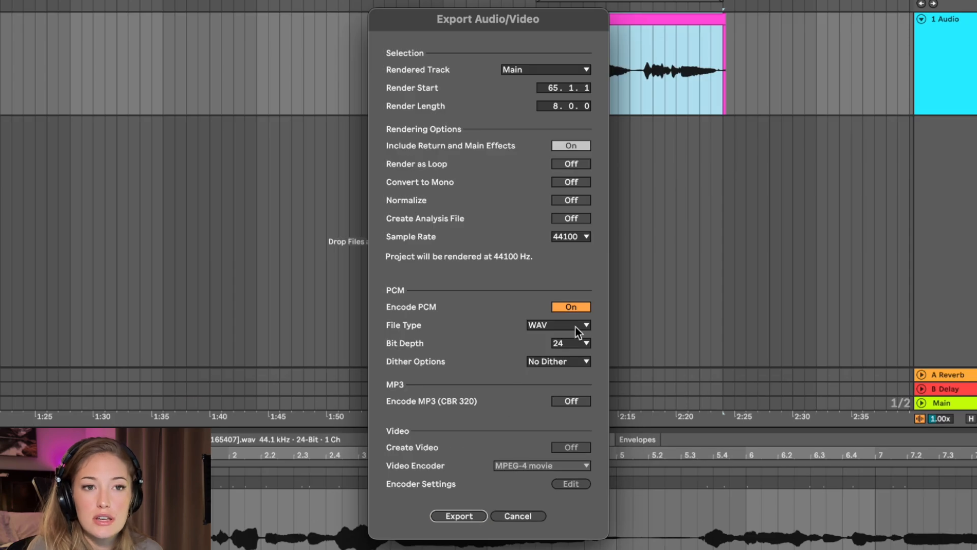
Step: Enable MP3 encoding alongside PCM encoding and export the selected range
left_click(571, 307)
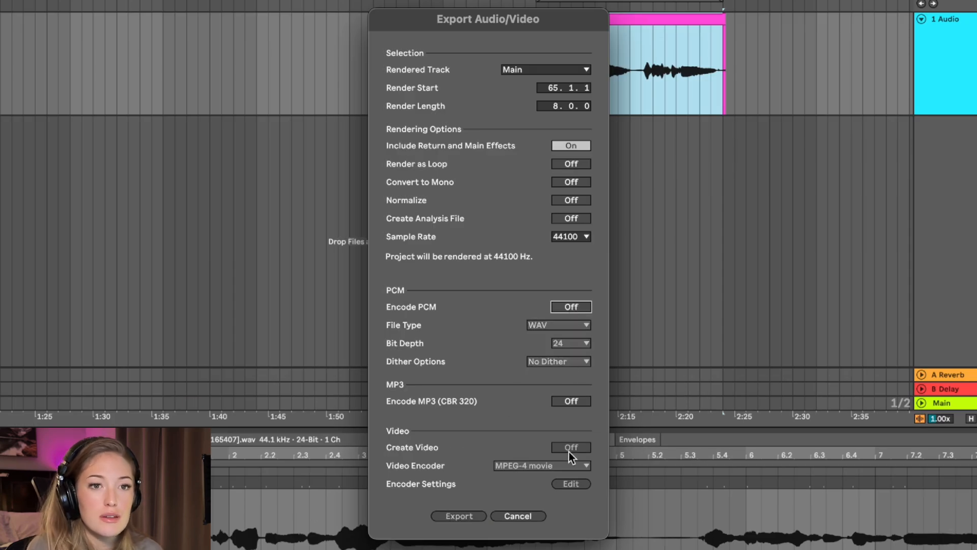
left_click(560, 400)
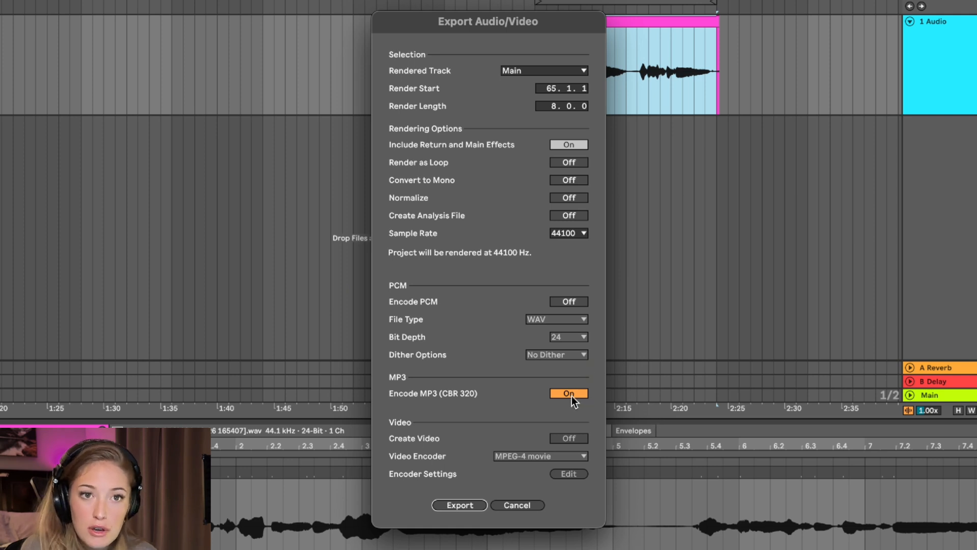
left_click(564, 302)
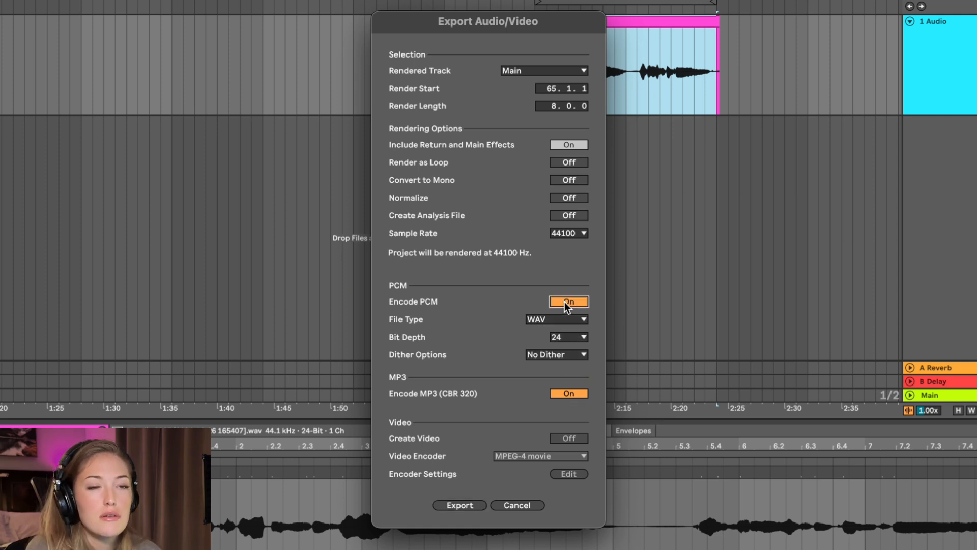
left_click(460, 505)
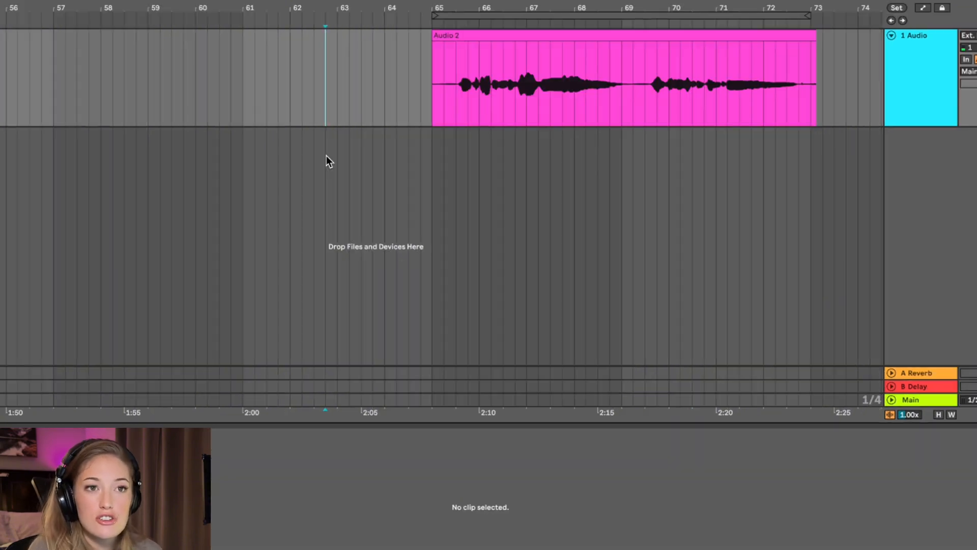
Step: Open the export settings and view the Rendered Track choices, then close them without exporting
key("super+shift+r")
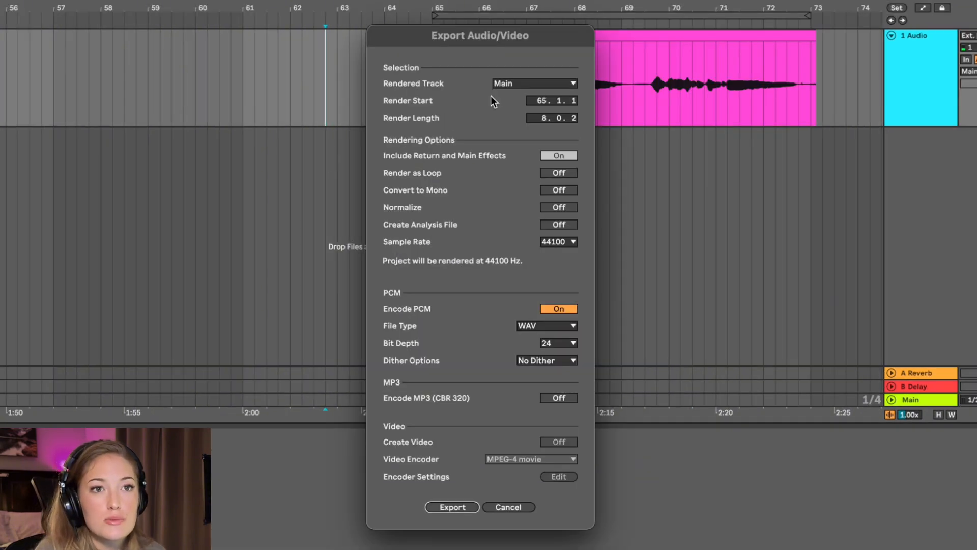
left_click(511, 83)
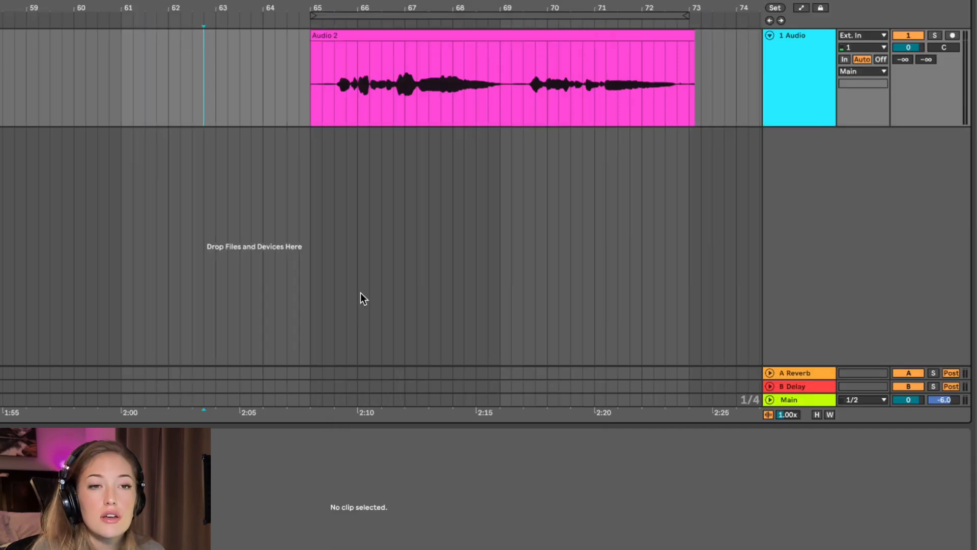
left_click(361, 293)
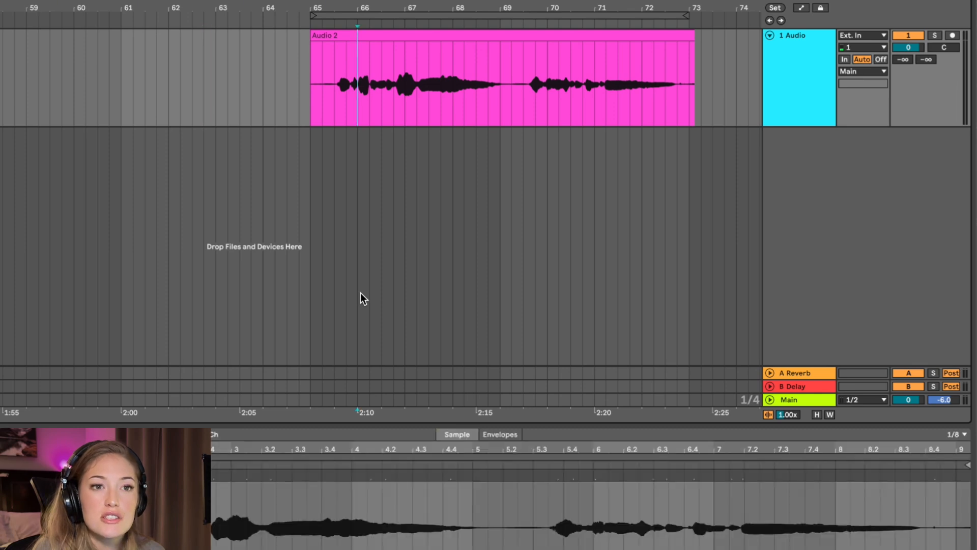